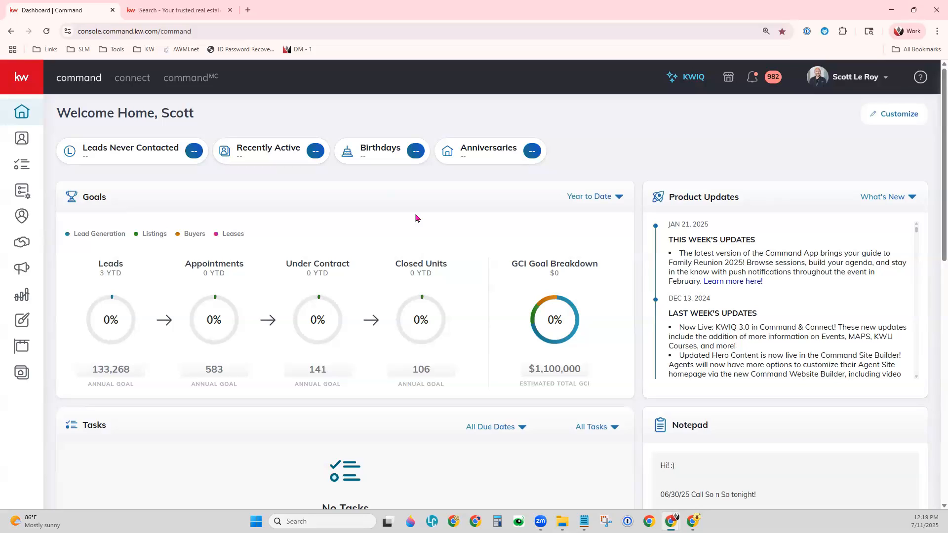
On the agent website, search homes for sale in Helena, MT using the 'Helena, MT, USA' suggestion
click(157, 9)
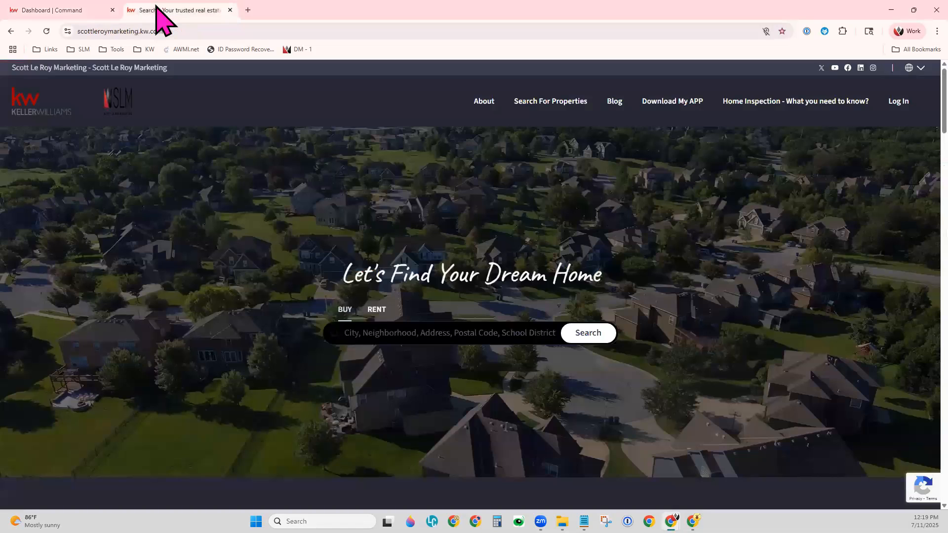
click(158, 31)
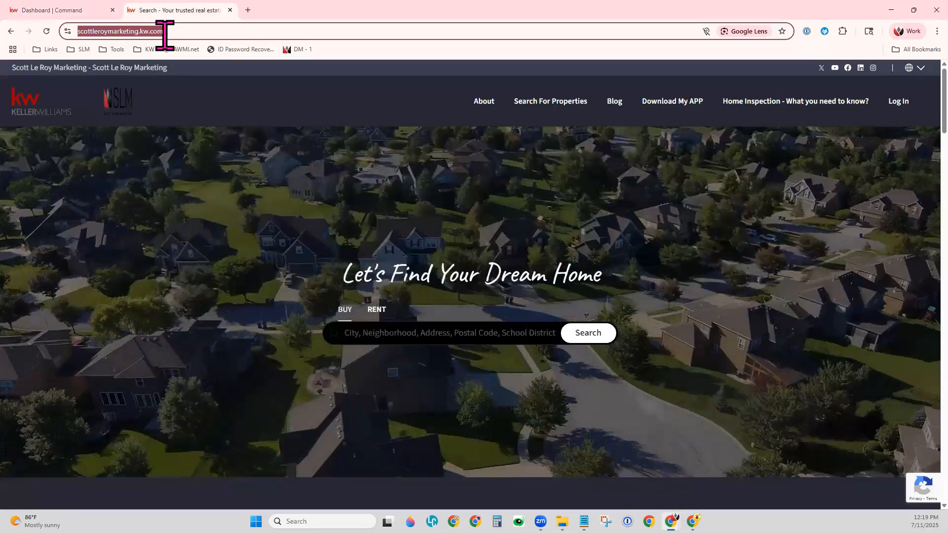
click(357, 333)
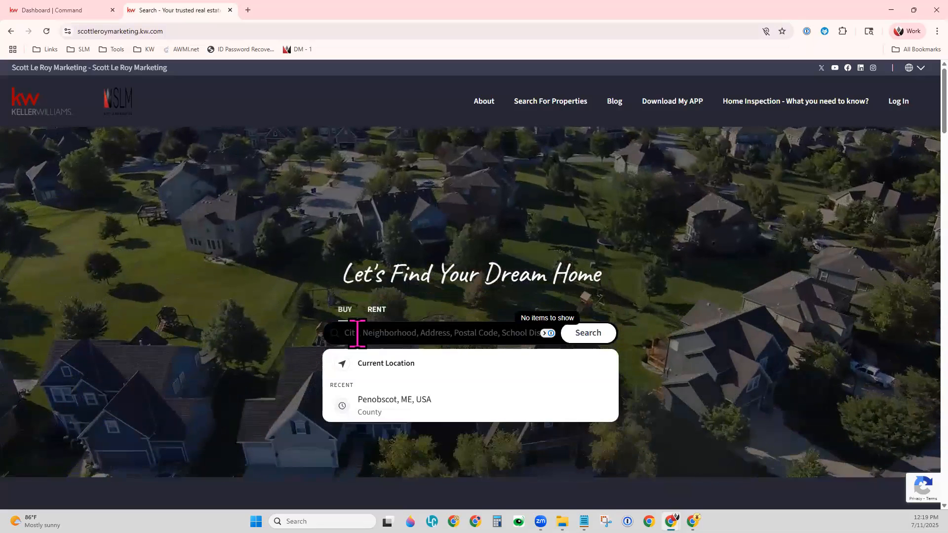
text(hel)
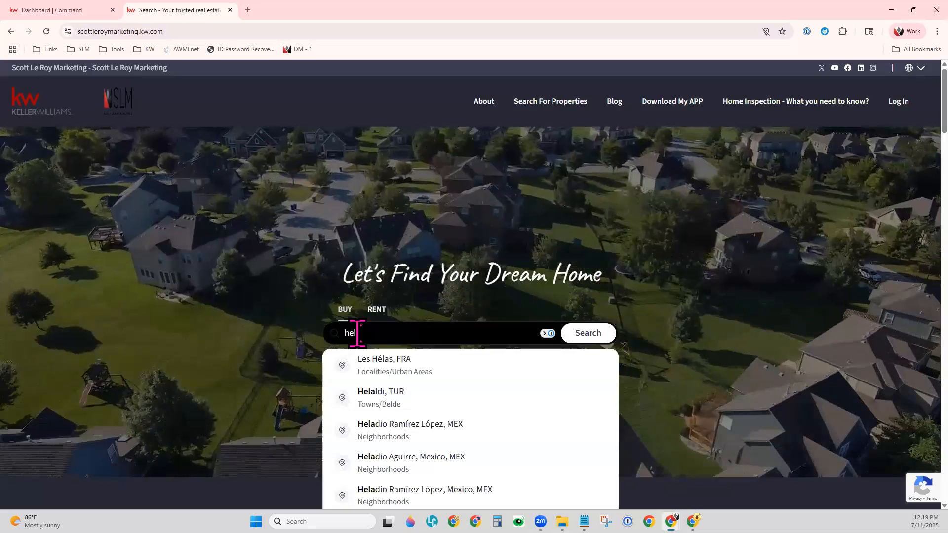
text(ana,)
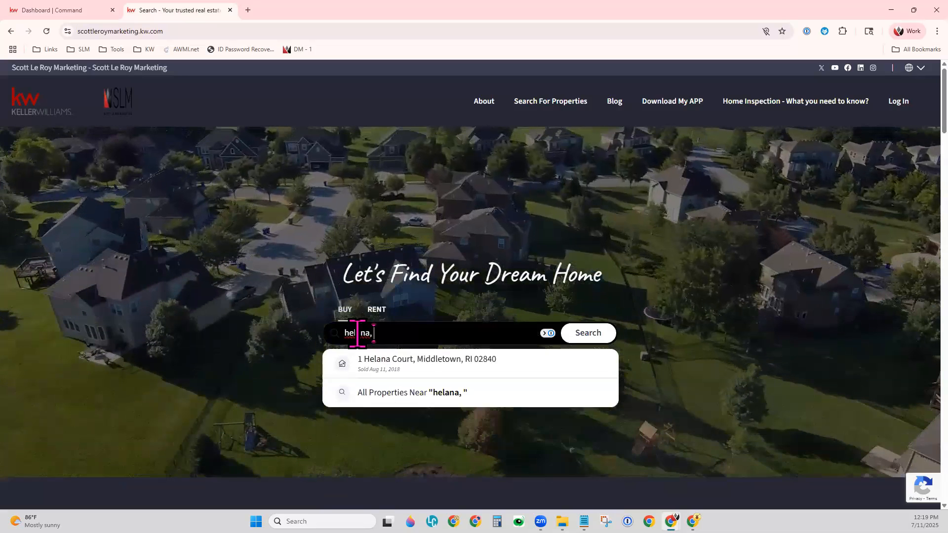
key(BackSpace)
key(BackSpace)
key(BackSpace)
key(BackSpace)
key(BackSpace)
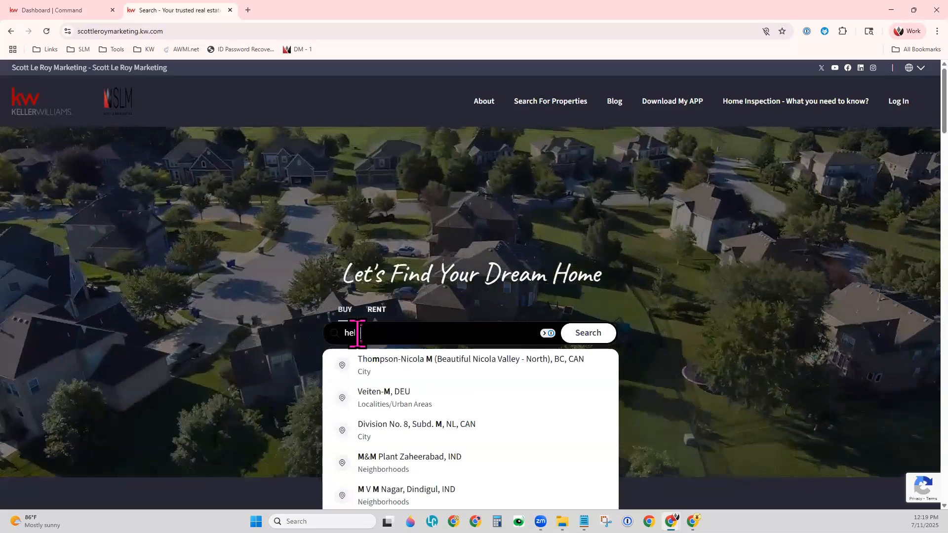
text(ena, mt)
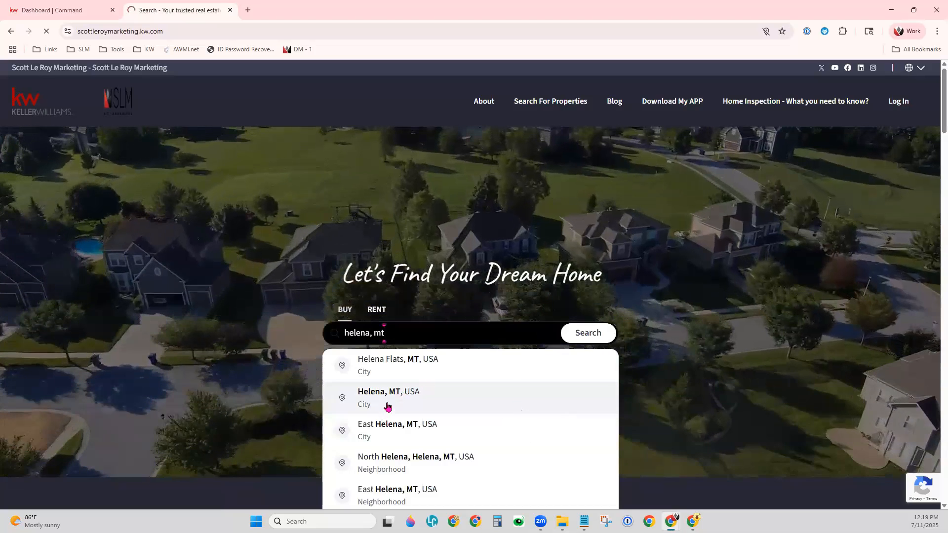
click(374, 408)
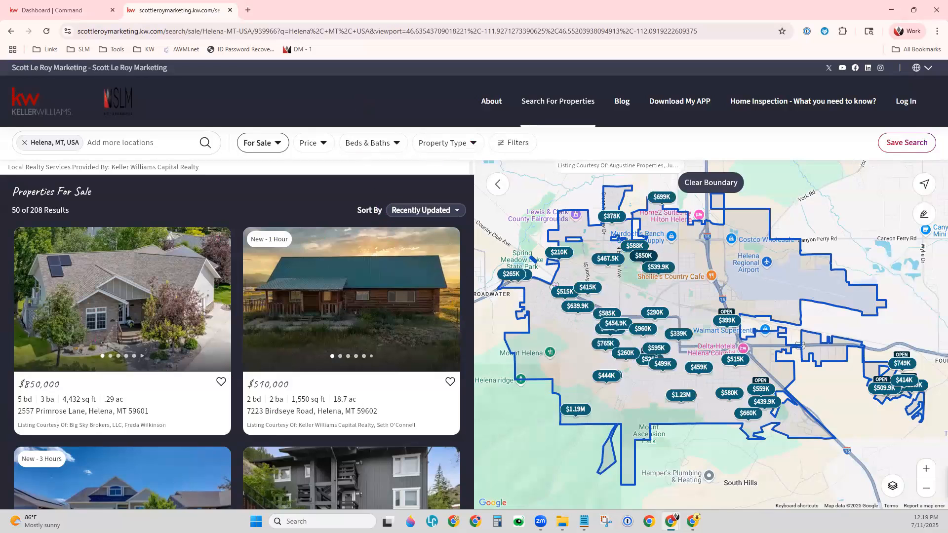
Filter the Helena listings to 3+ bedrooms and 2+ bathrooms
mouse_move(608, 375)
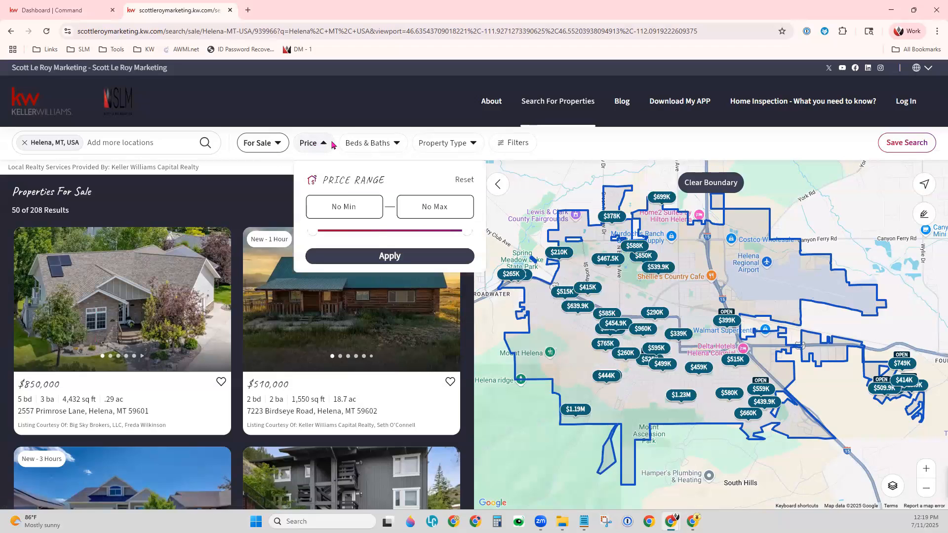
click(400, 143)
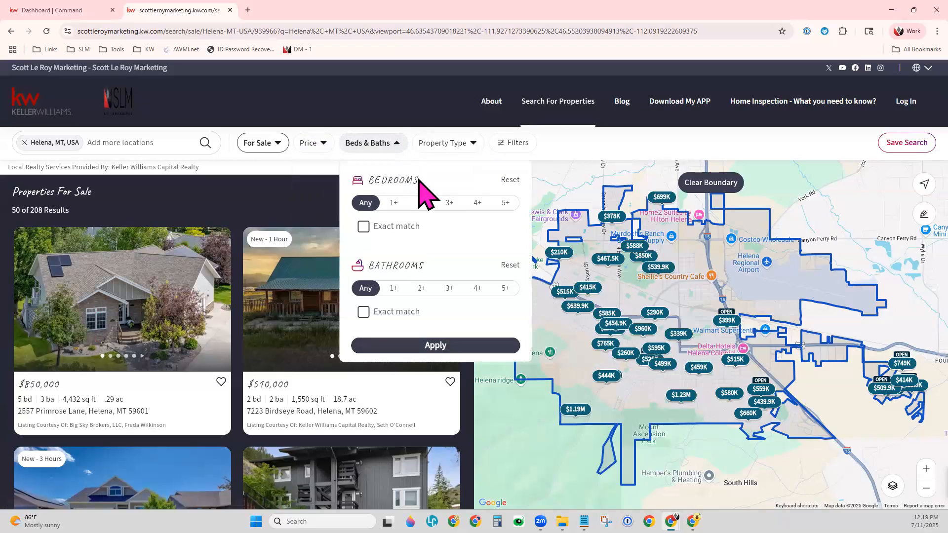
click(449, 203)
click(421, 288)
click(461, 346)
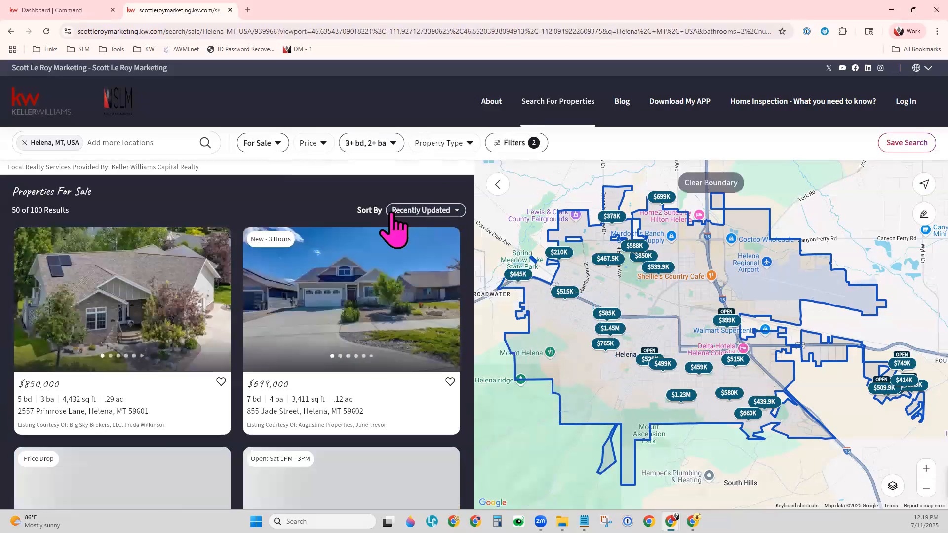
Sort the filtered results by Price (High to Low)
click(435, 211)
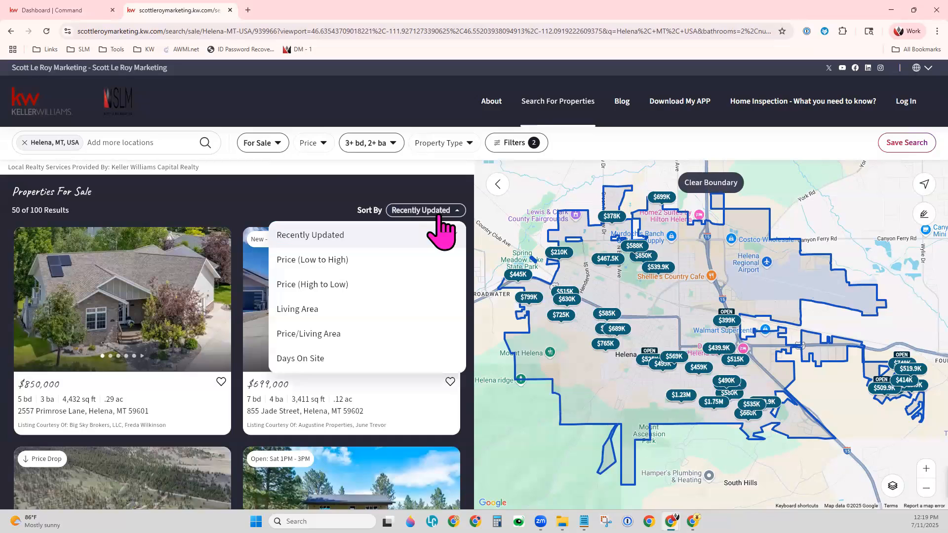
click(324, 284)
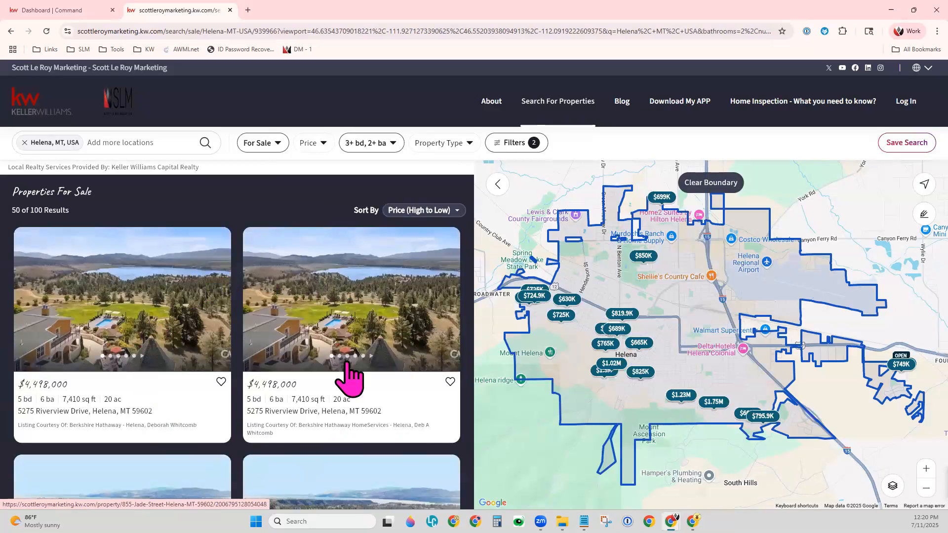
click(244, 32)
Copy the filtered Helena results page's web address from the address bar
right_click(244, 32)
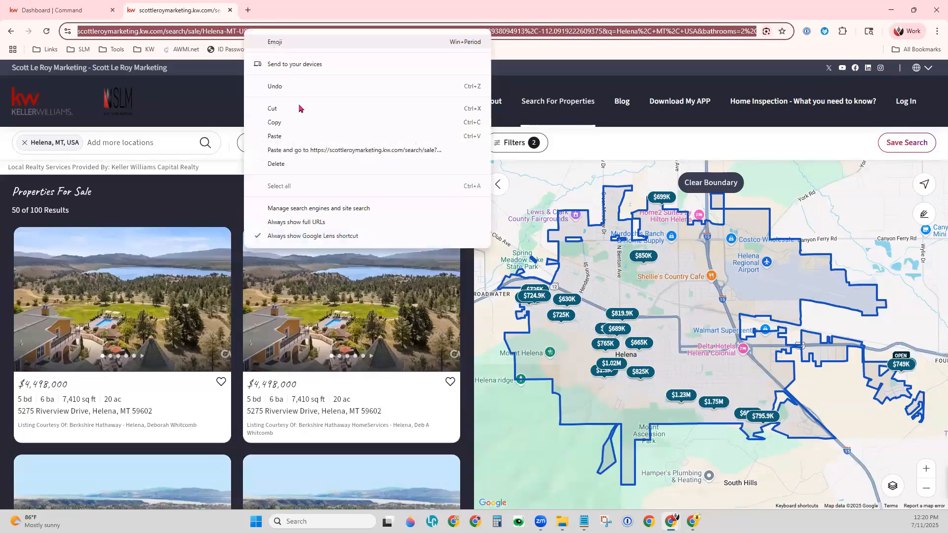
click(326, 124)
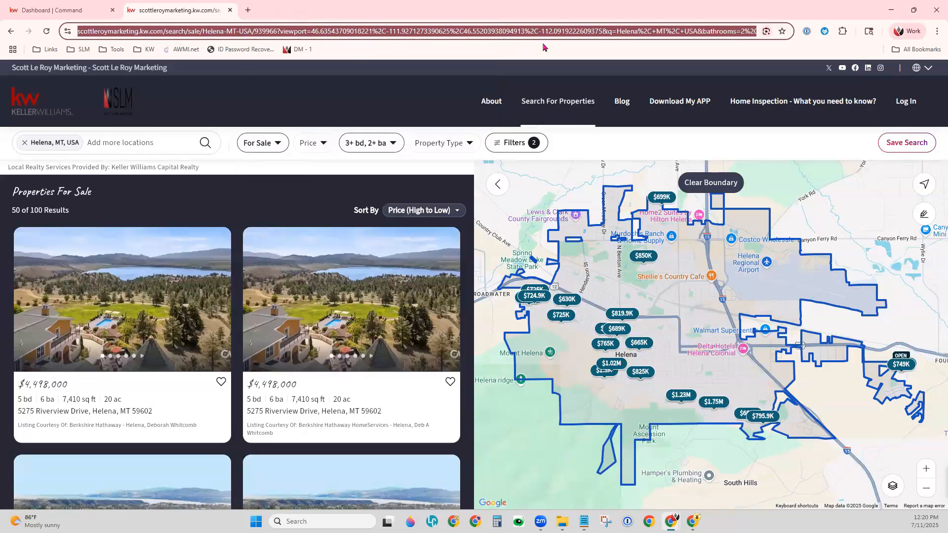
right_click(246, 34)
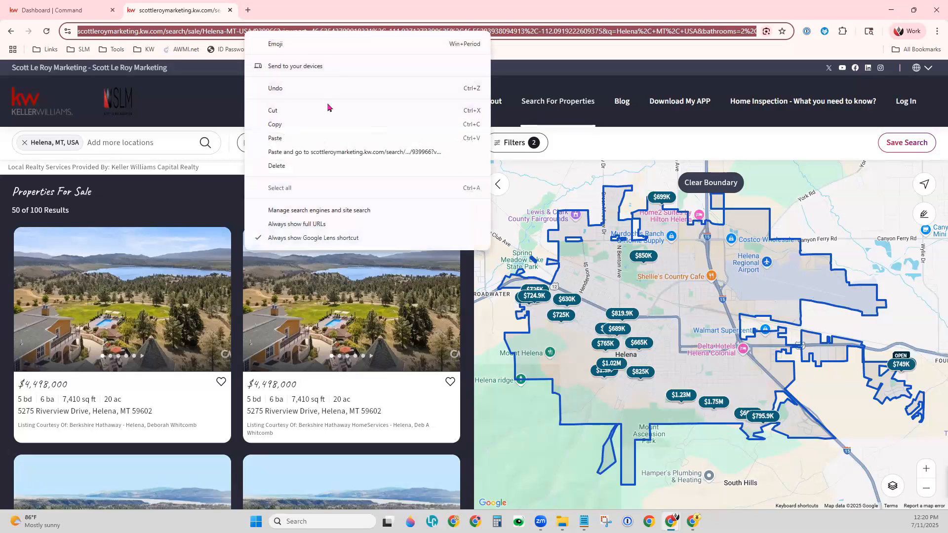
click(317, 129)
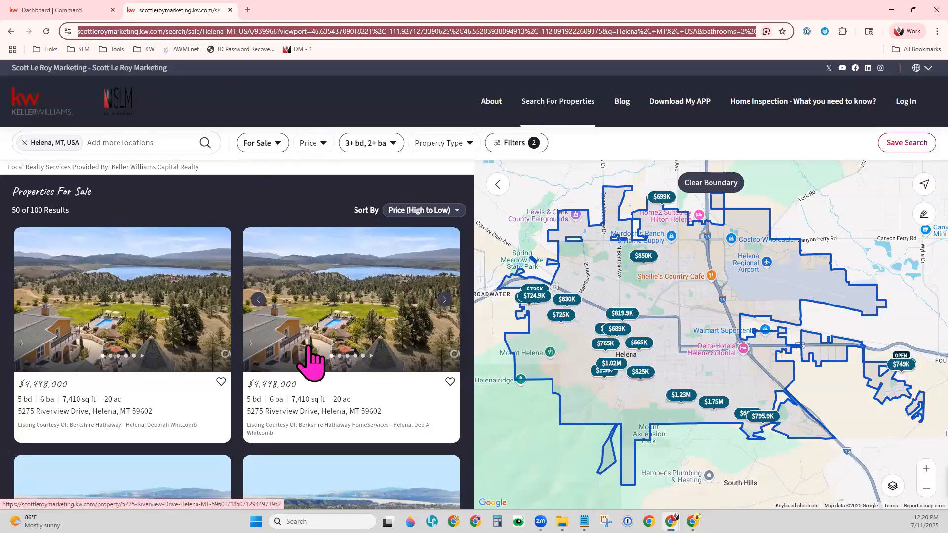
scroll(345, 375, down, 4)
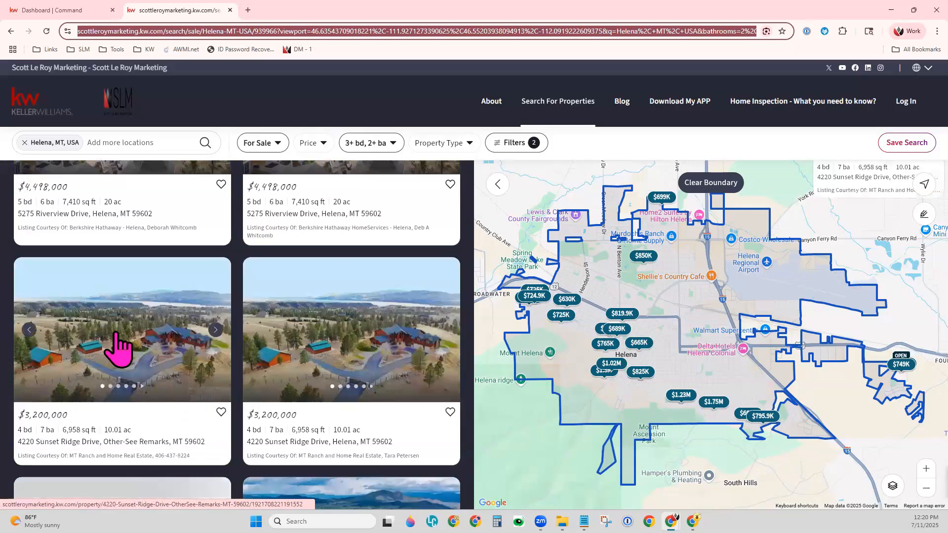
click(117, 346)
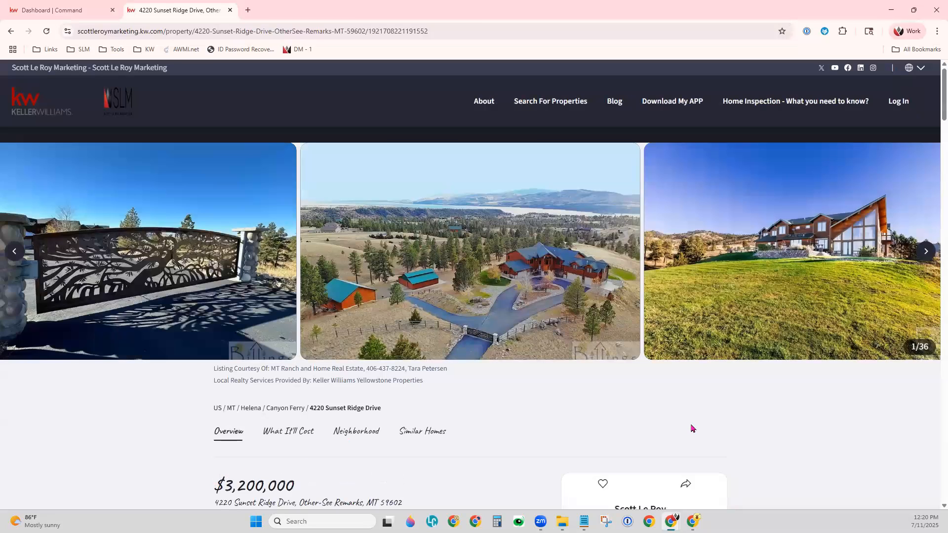
scroll(691, 428, down, 3)
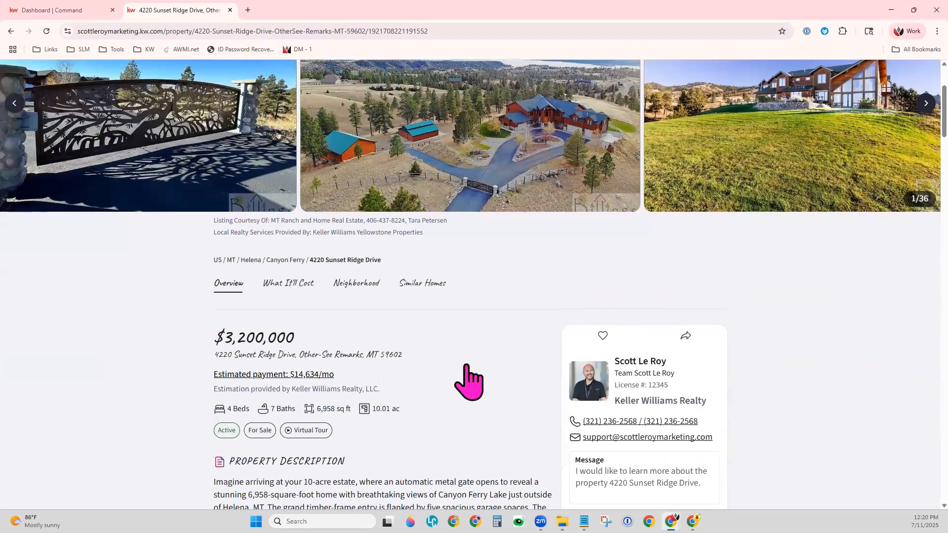
scroll(495, 410, up, 2)
scroll(495, 410, up, 1)
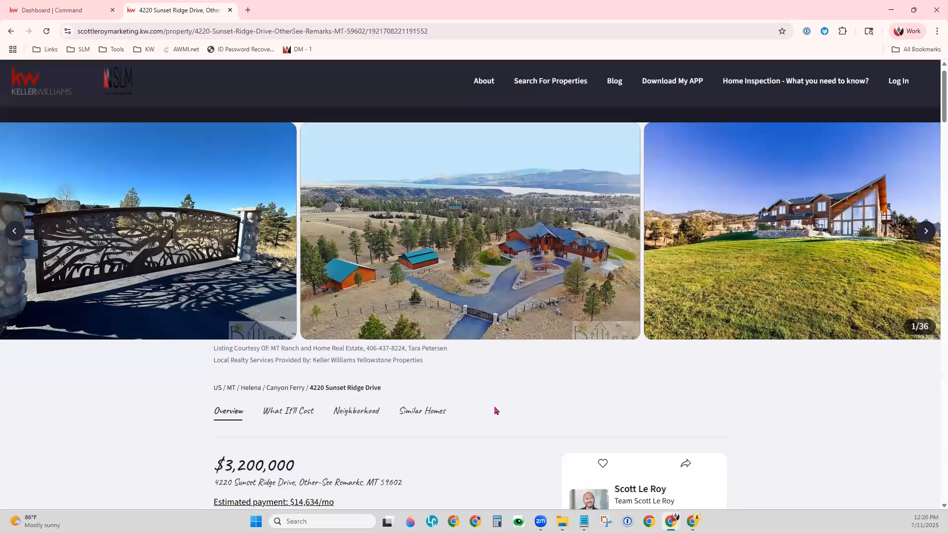
scroll(495, 410, down, 2)
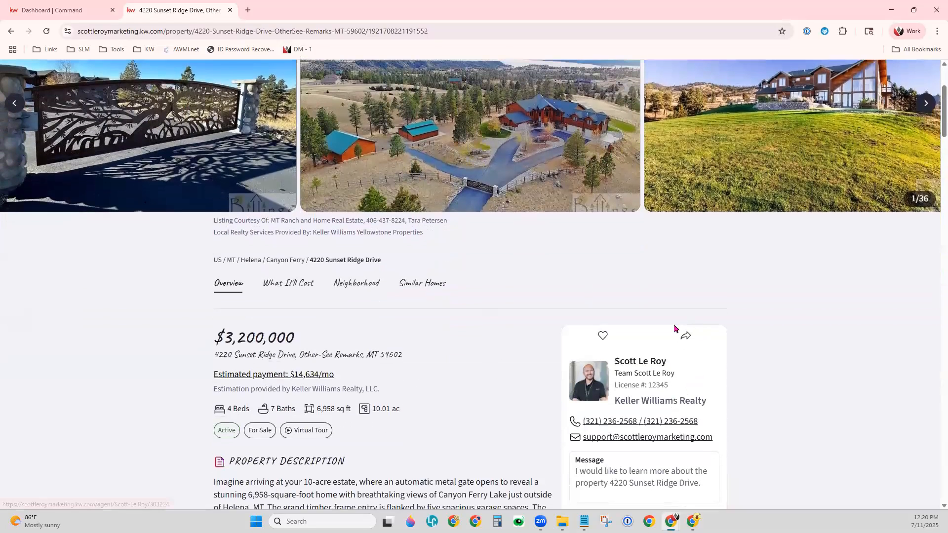
Copy the listing's shareable link and page address, then return to the Command dashboard
click(685, 338)
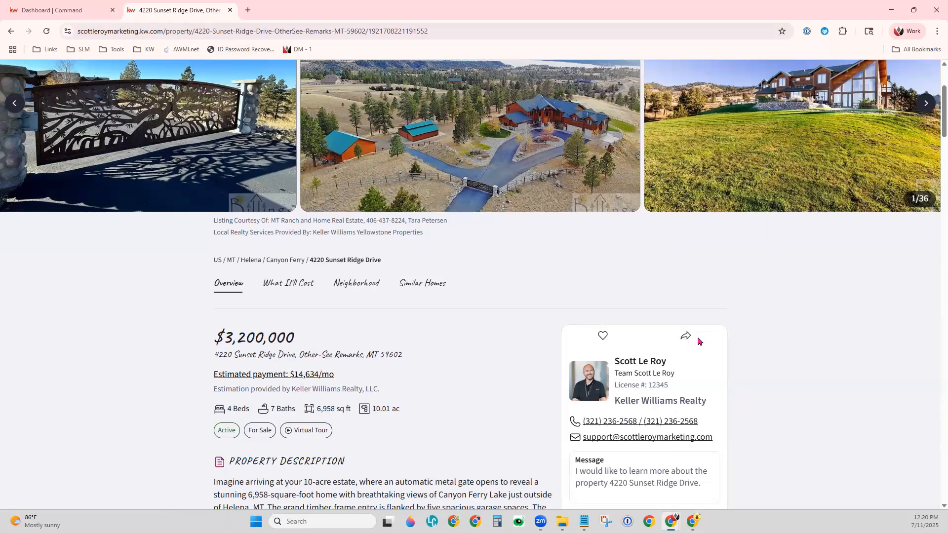
click(685, 337)
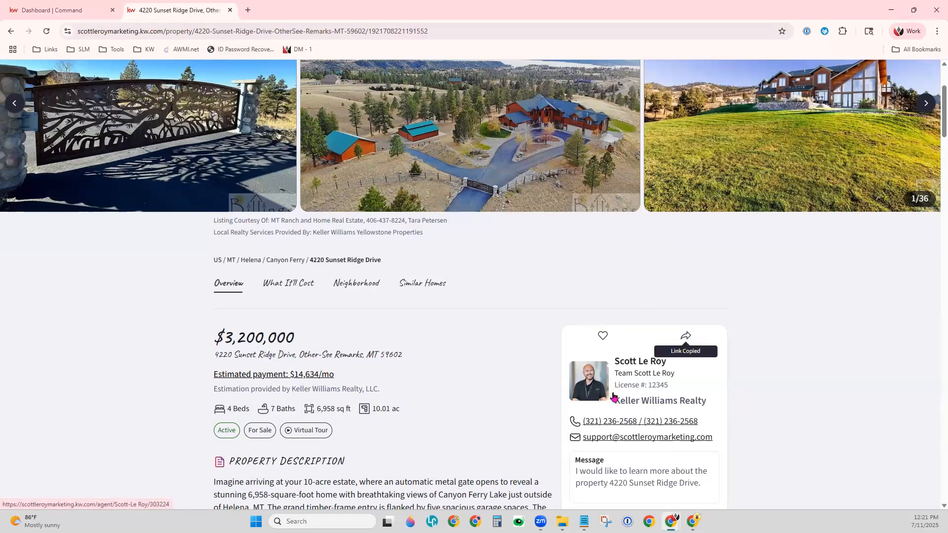
click(313, 31)
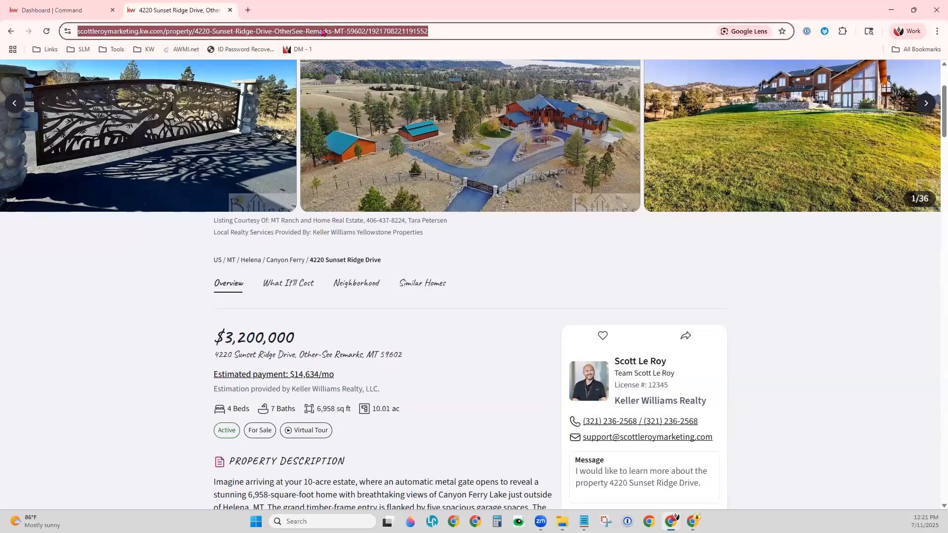
right_click(324, 32)
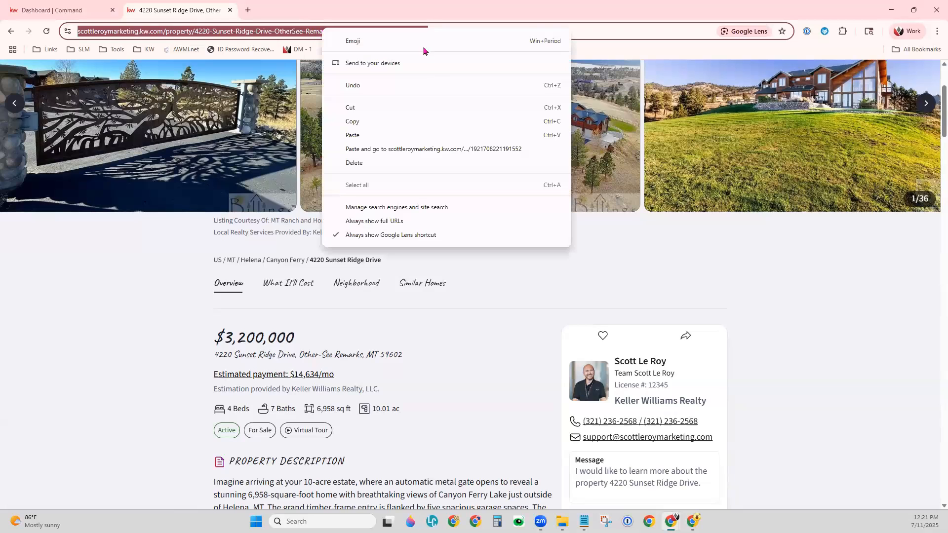
click(403, 121)
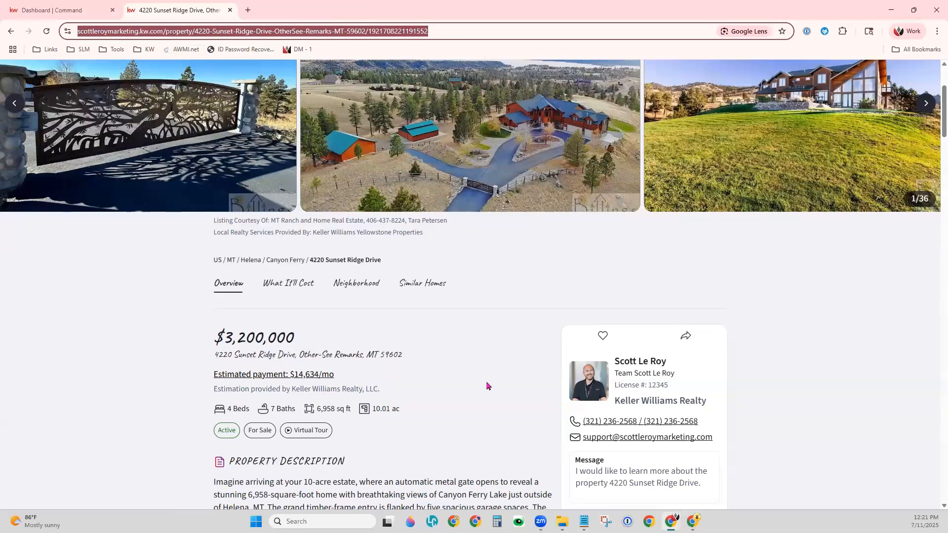
click(61, 13)
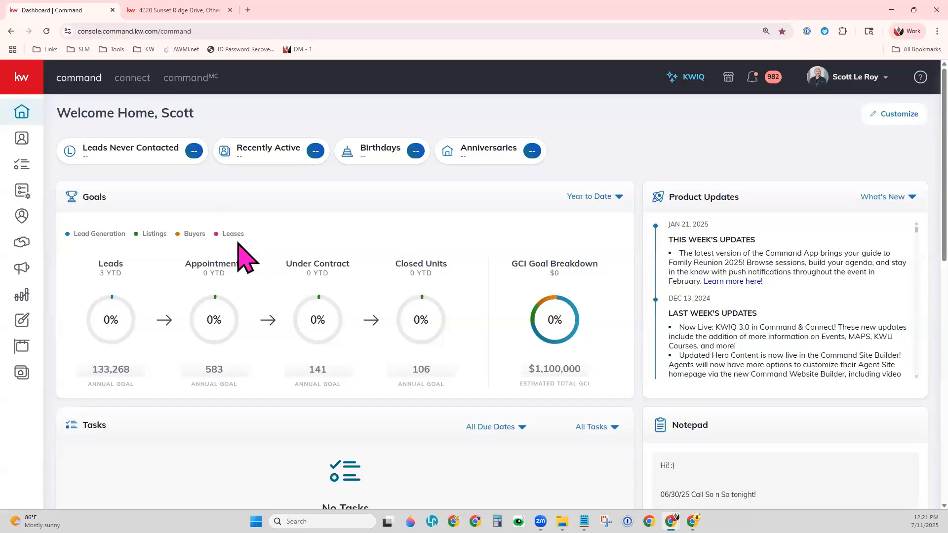
Go to Contacts and view the third contact, last contacted October 14, 2024
click(26, 141)
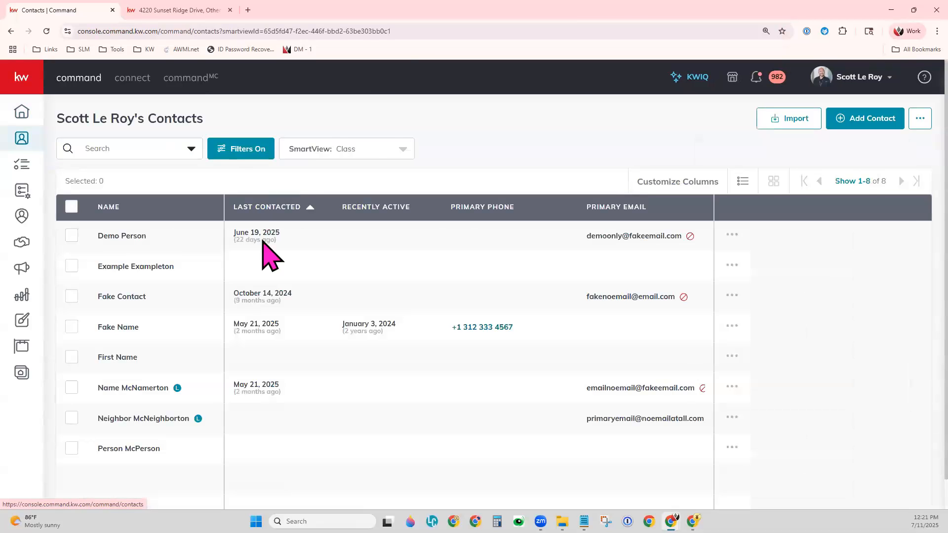
click(134, 298)
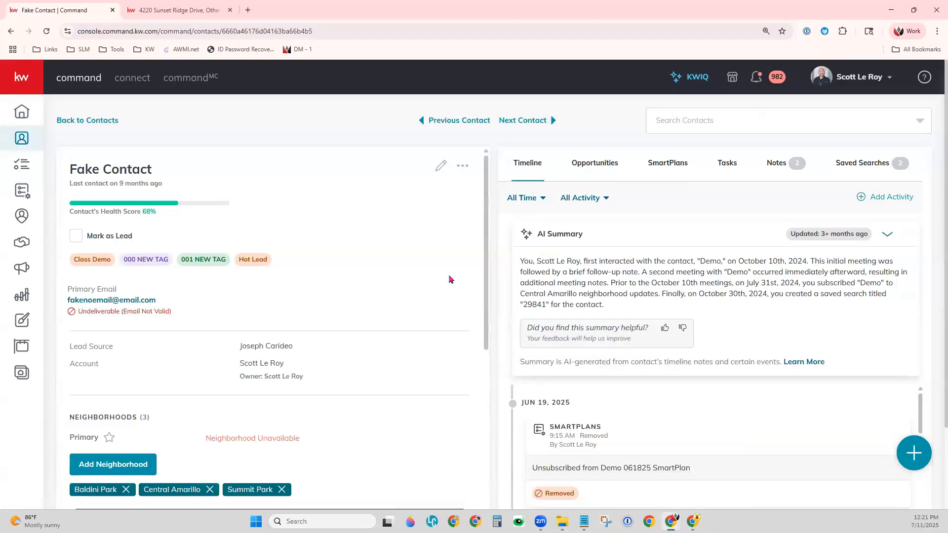
Check the contact's '...' menu and Command Email/Desktop options, then go back to Contacts
click(462, 165)
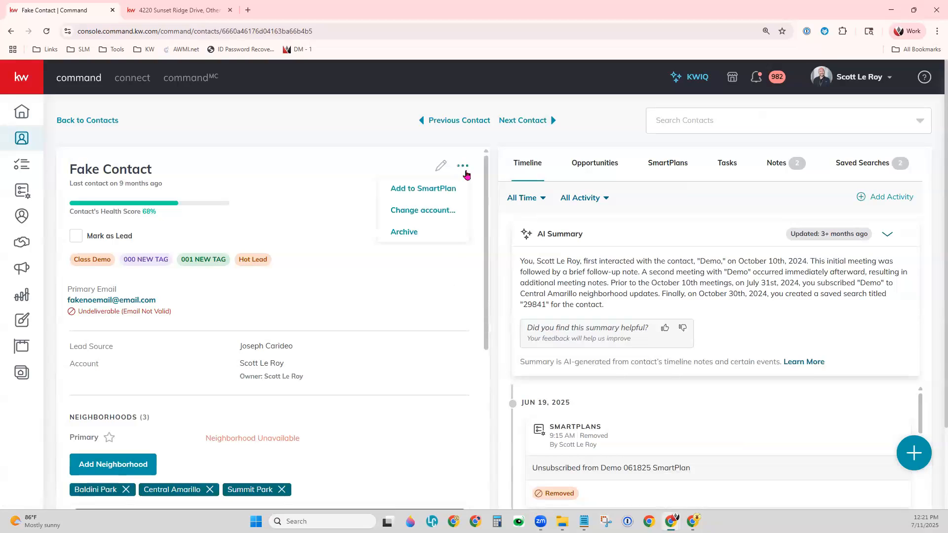
click(436, 311)
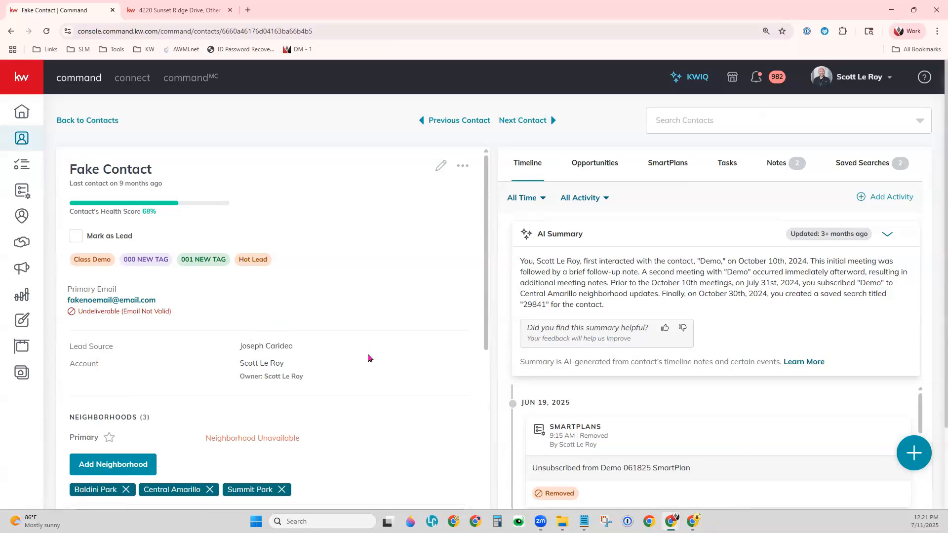
click(99, 303)
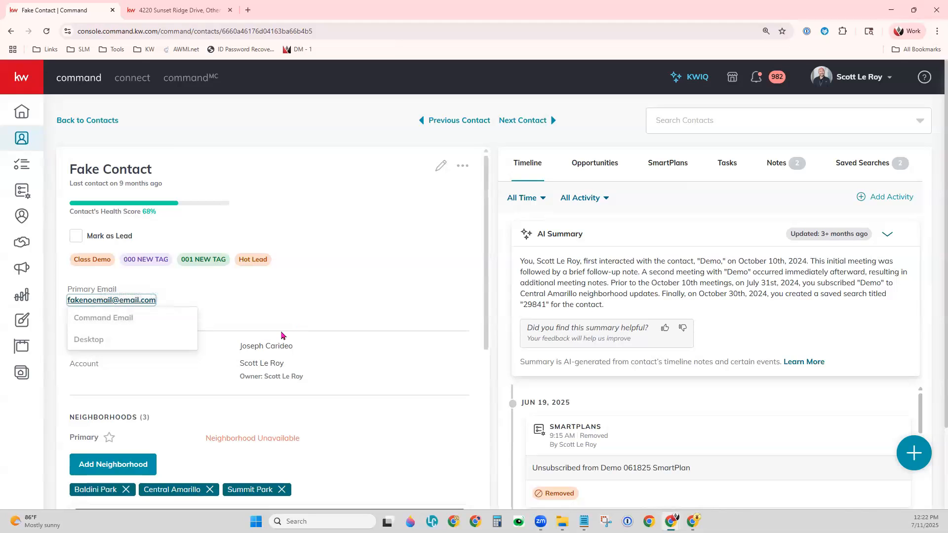
click(347, 301)
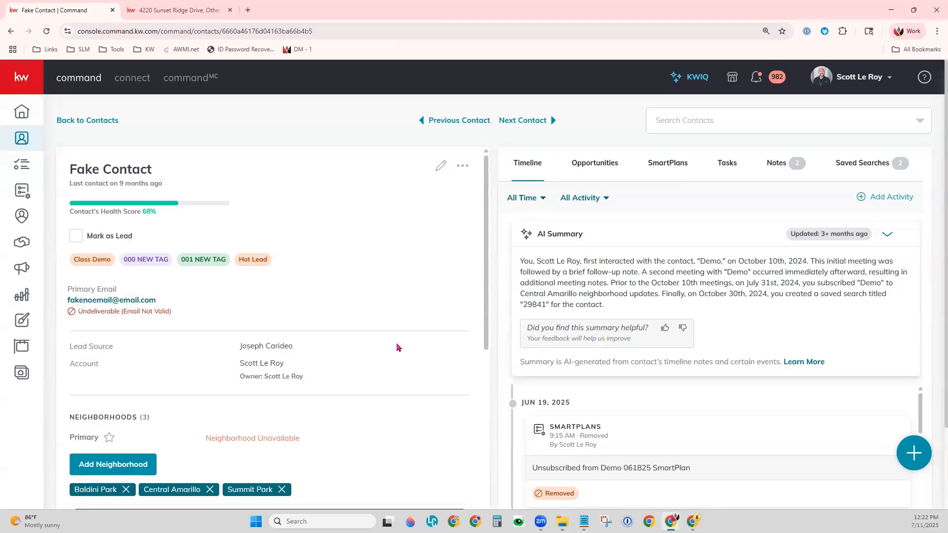
click(88, 121)
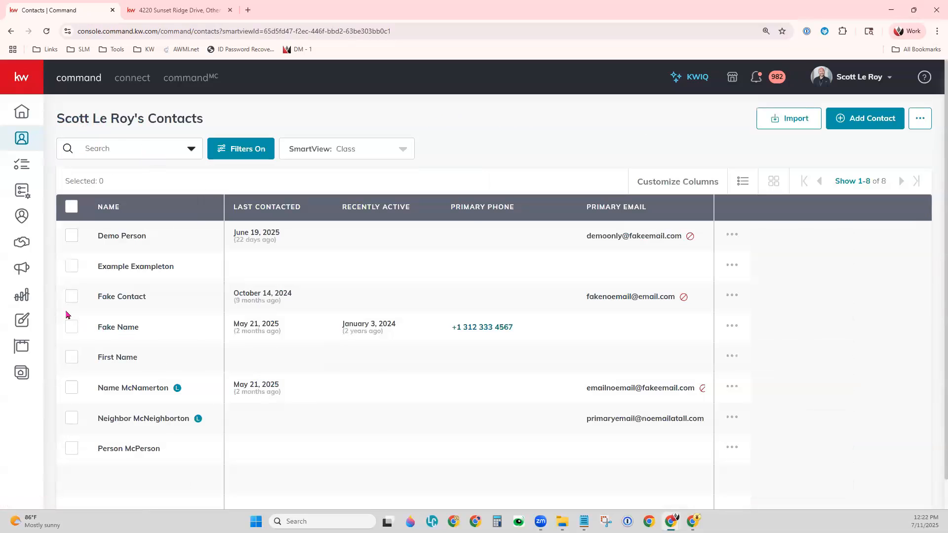
Select the third, fourth and fifth contacts and choose Send Email from Actions
click(72, 296)
click(71, 327)
click(72, 358)
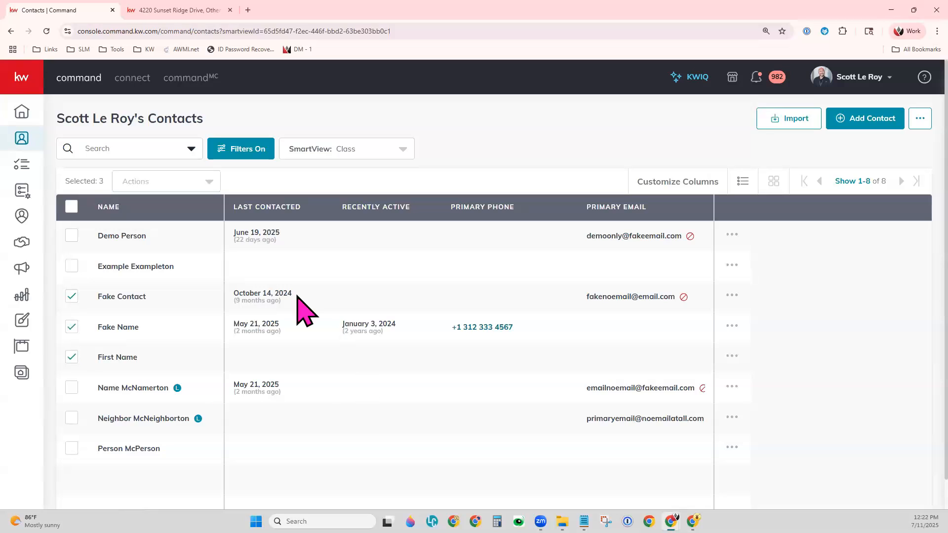
click(216, 183)
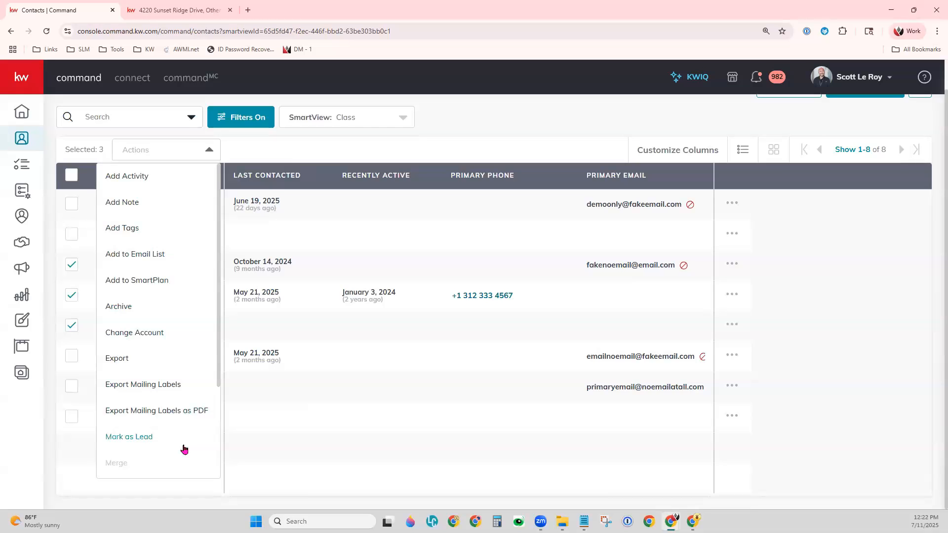
scroll(184, 448, down, 3)
click(140, 385)
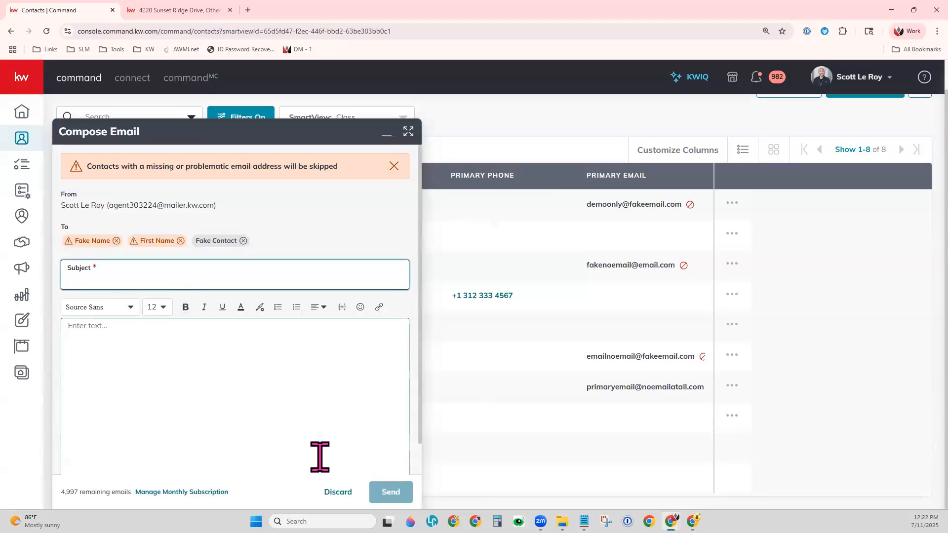
Enter the subject 'New Listing' and paste the copied listing address into the body
text(New Listing!)
click(298, 396)
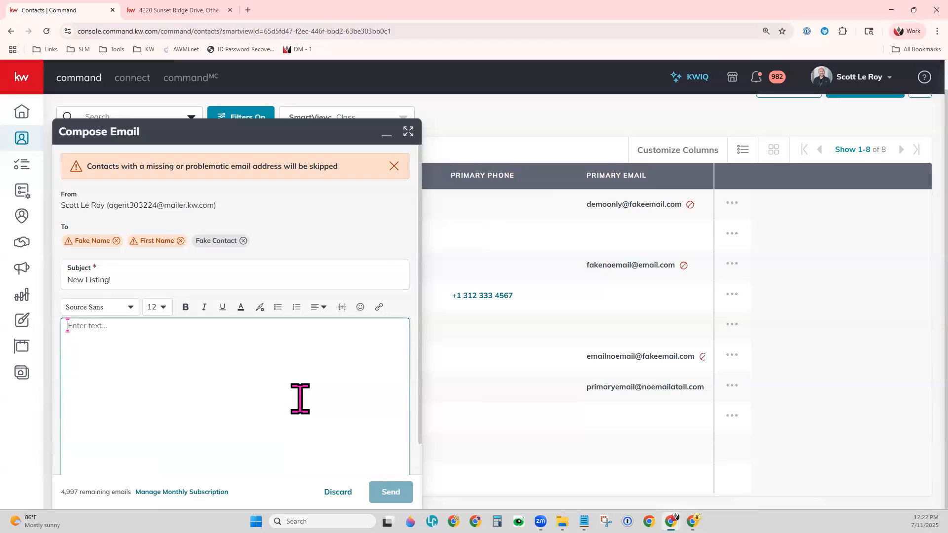
key(super+v)
click(134, 423)
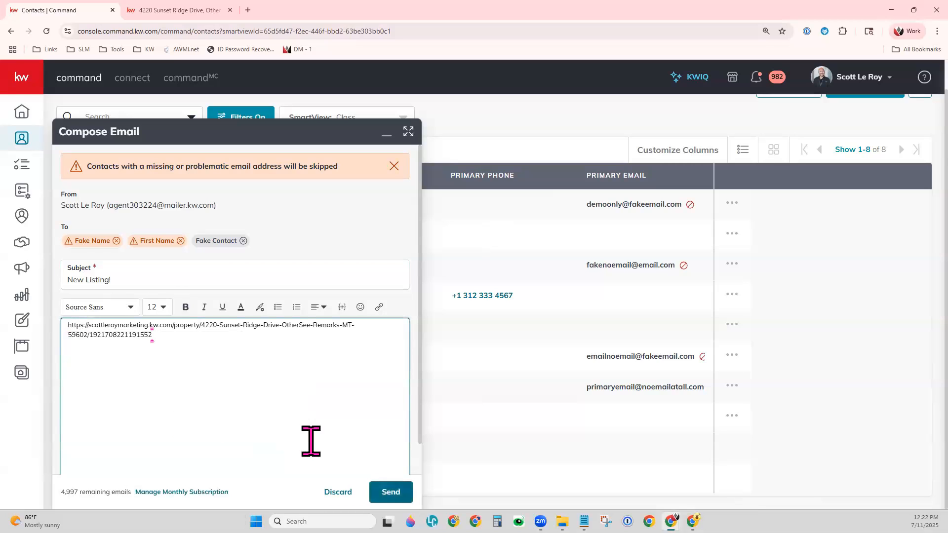
Turn the pasted address into a hyperlink targeting the listing page
key(ctrl+a)
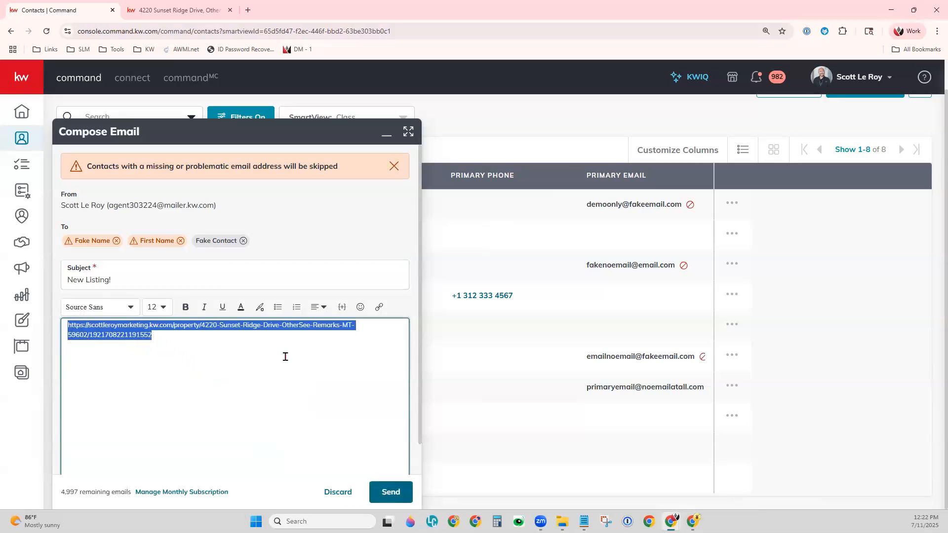
click(379, 307)
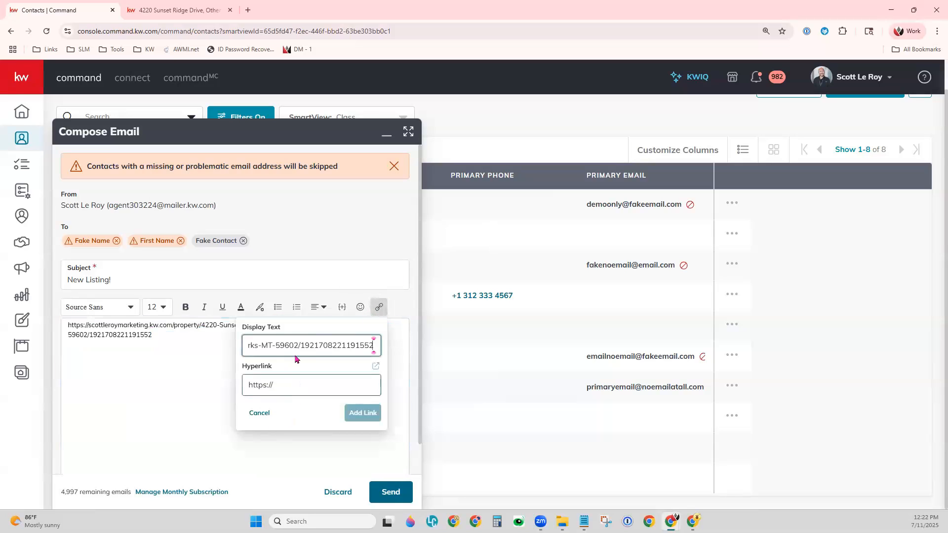
triple_click(298, 345)
key(ctrl+c)
click(286, 379)
key(ctrl+a)
key(ctrl+v)
Change the link's display text to 'New Listing in Helena' and insert it
triple_click(295, 351)
text(New Lisit)
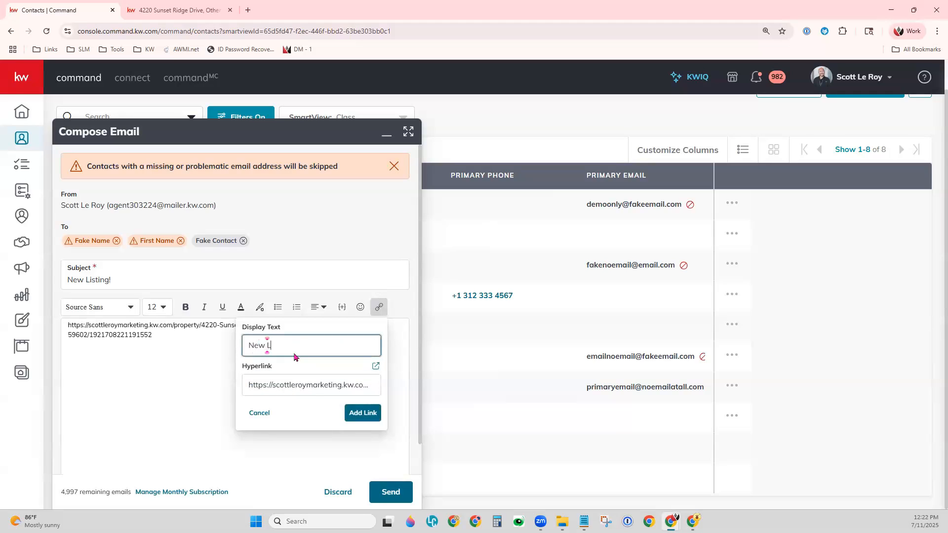
key(BackSpace)
key(BackSpace)
text(ting in he)
key(BackSpace)
key(BackSpace)
text(Helena)
click(363, 412)
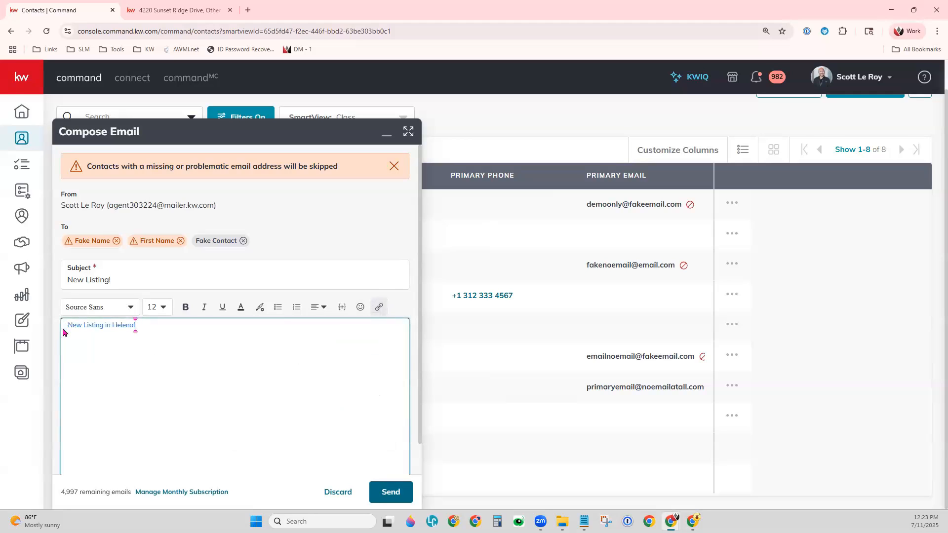
Add the greeting 'Hi!' above the link and start a new line below it
click(151, 328)
key(Home)
key(Return)
key(Return)
key(Up)
key(Up)
text(Hi)
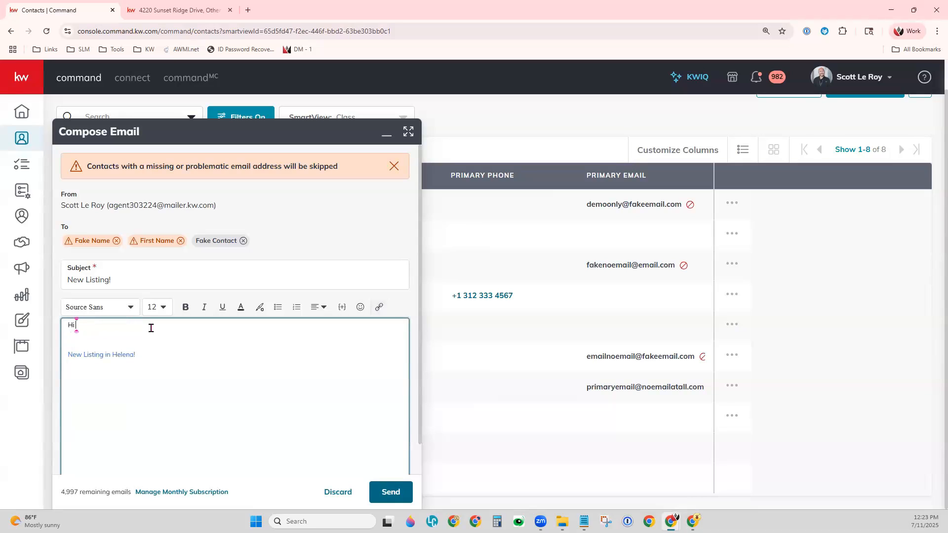
key(BackSpace)
text(!)
click(164, 367)
key(Return)
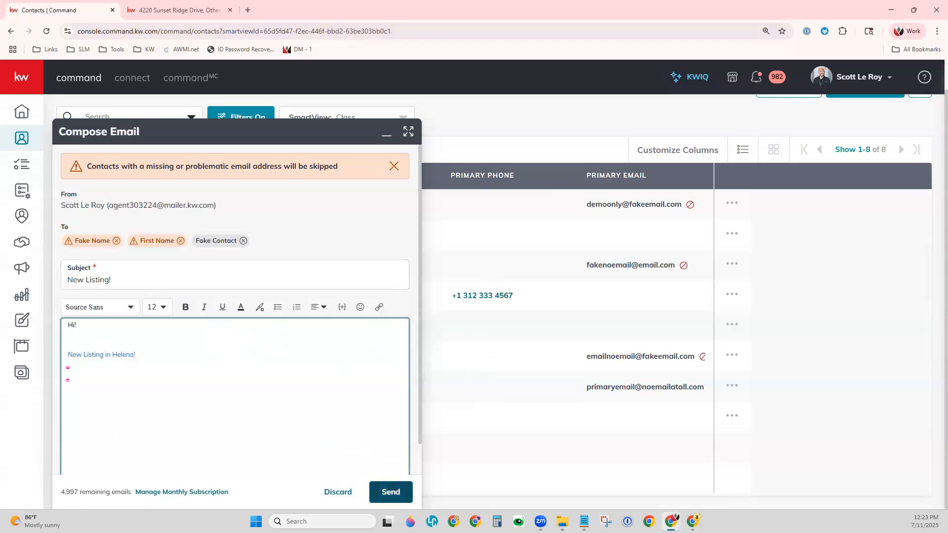
Discard the email draft, then close the Actions list without choosing anything
click(338, 492)
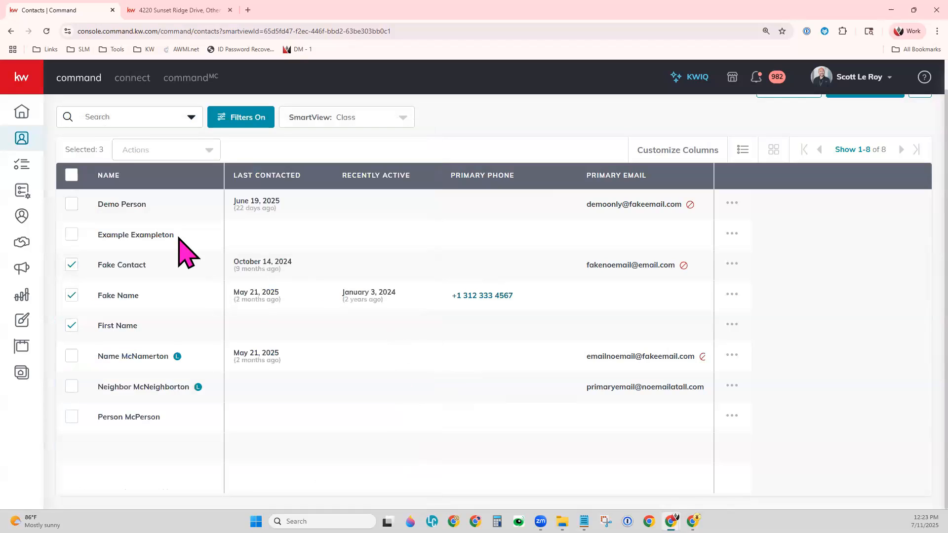
click(140, 158)
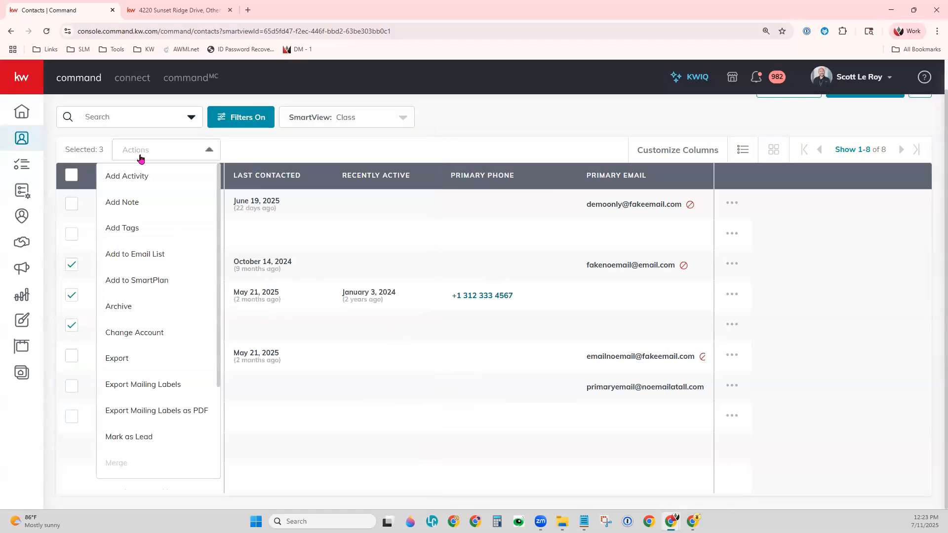
scroll(186, 448, down, 3)
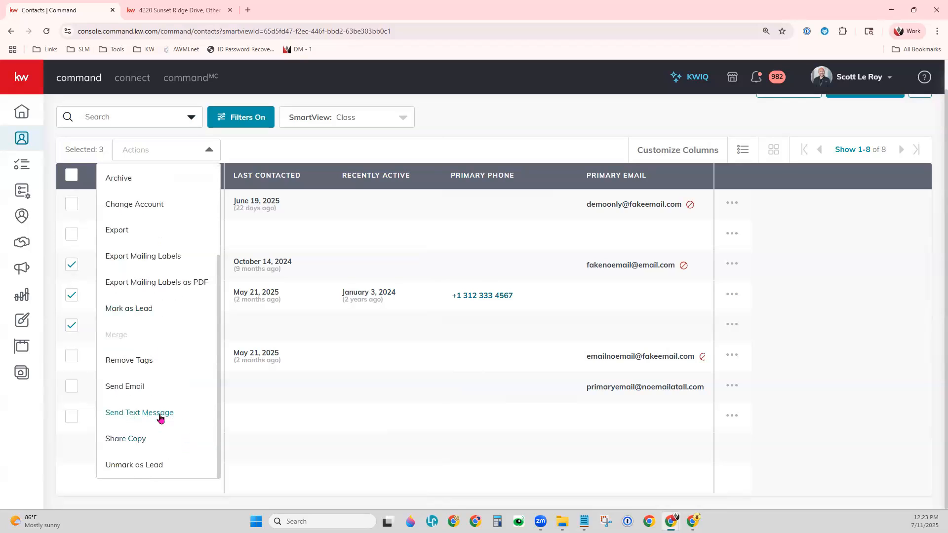
click(470, 426)
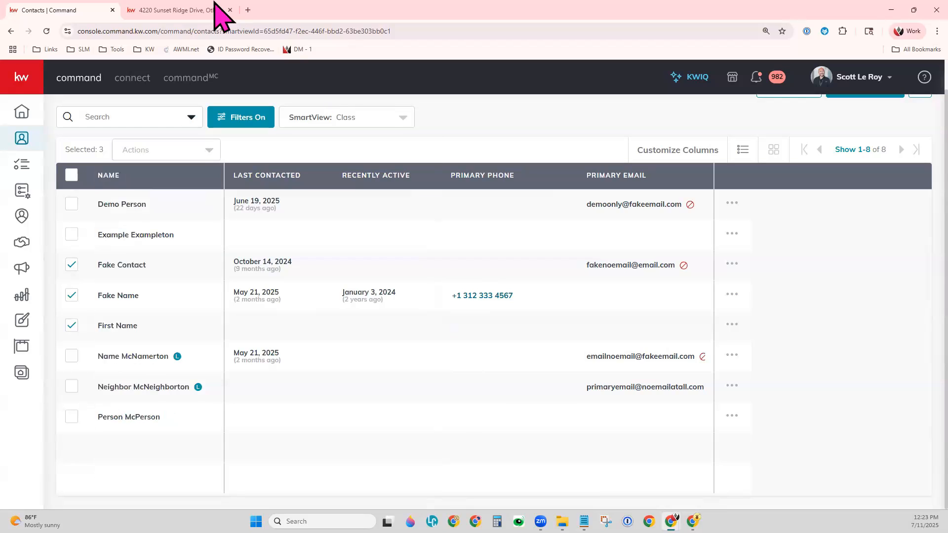